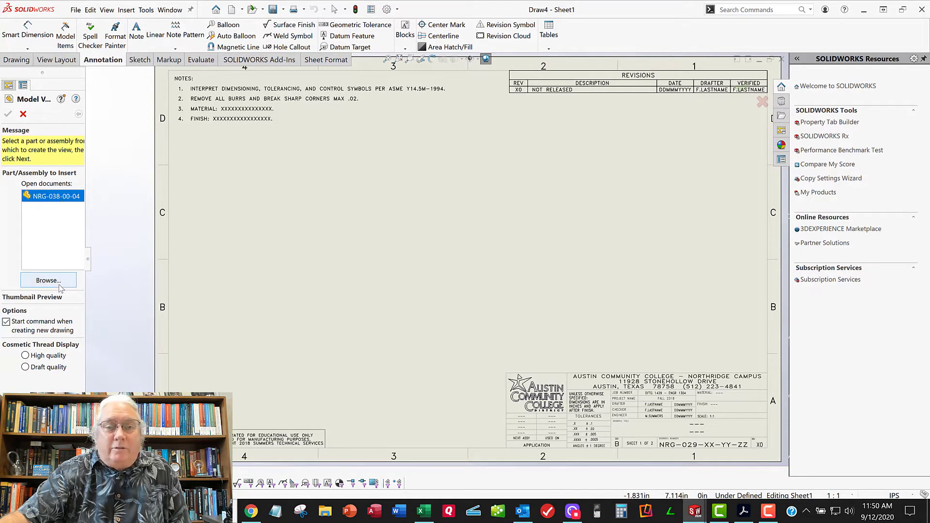
# - Insert a model view of part NRG-038-00-04 showing its circular end, placed in zone C near the sheet's left side, without projected views
pyautogui.doubleClick(54, 196)
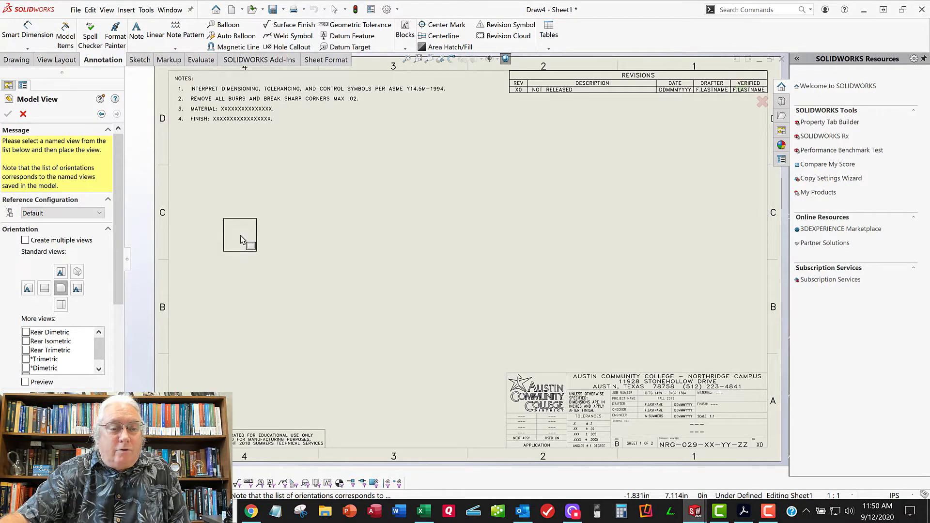
pyautogui.click(273, 230)
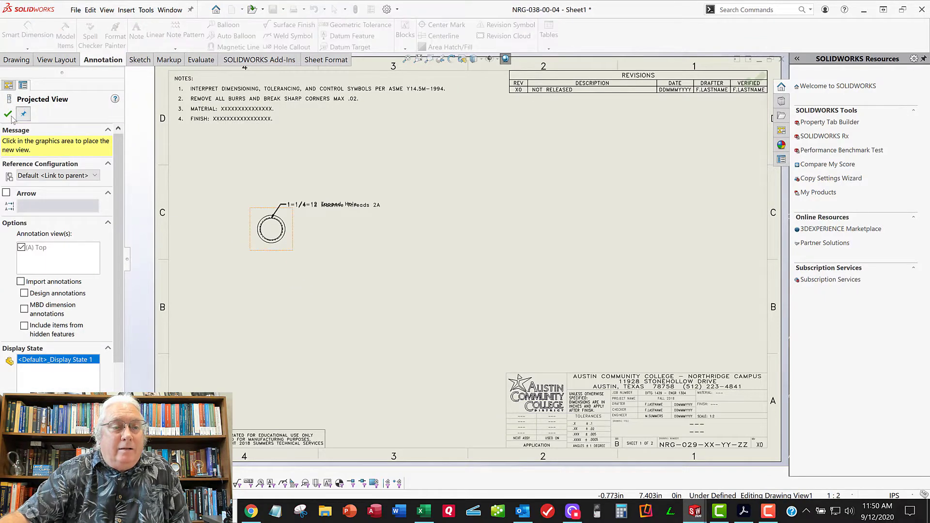
pyautogui.click(8, 114)
pyautogui.scroll(-2, 247, 276)
pyautogui.scroll(3, 247, 276)
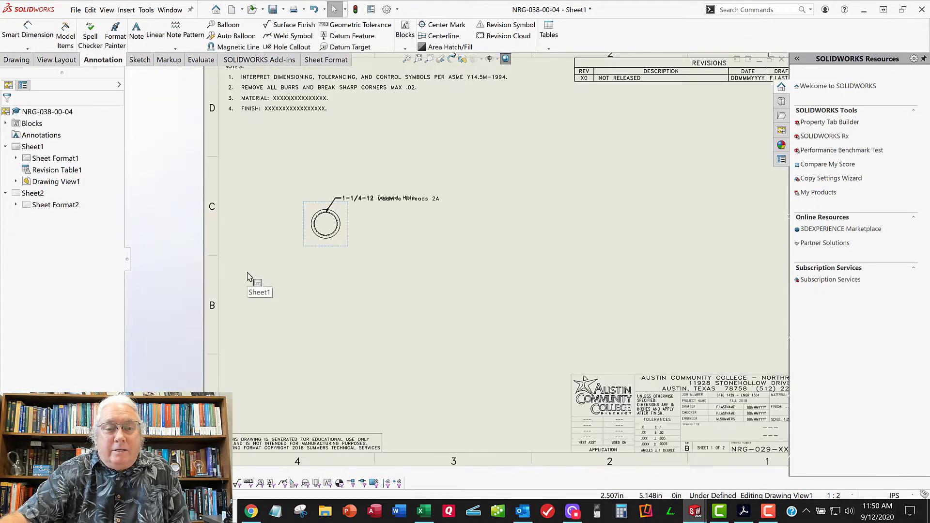
# - Check the drawing scale in the title block and the scale settings of the circular end view
pyautogui.moveTo(503, 236); pyautogui.dragTo(453, 244, button='middle')
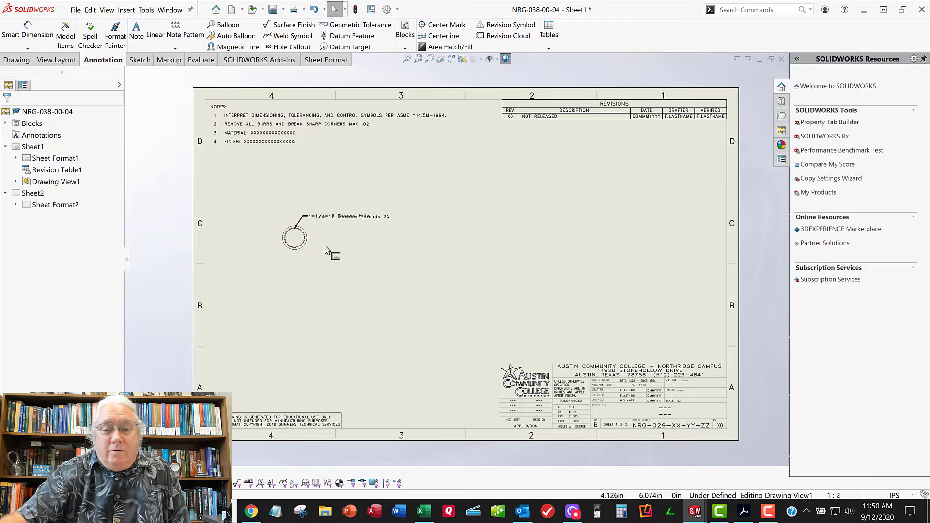
pyautogui.scroll(-3, 657, 397)
pyautogui.scroll(-3, 614, 364)
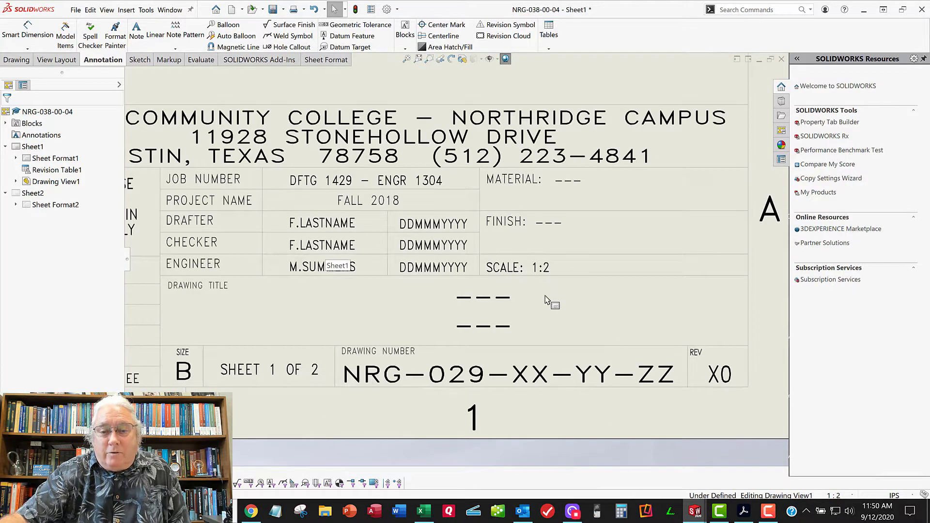
pyautogui.scroll(6, 545, 300)
pyautogui.press('f')
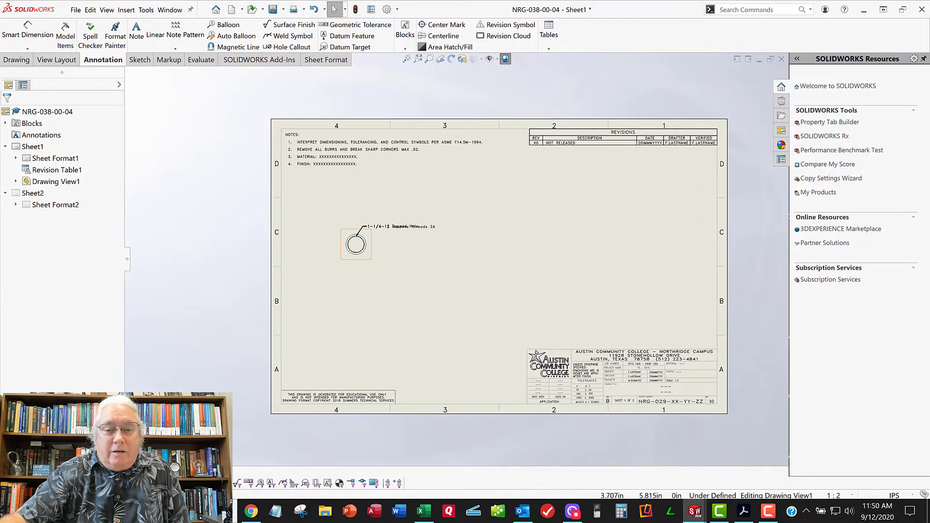
pyautogui.click(356, 245)
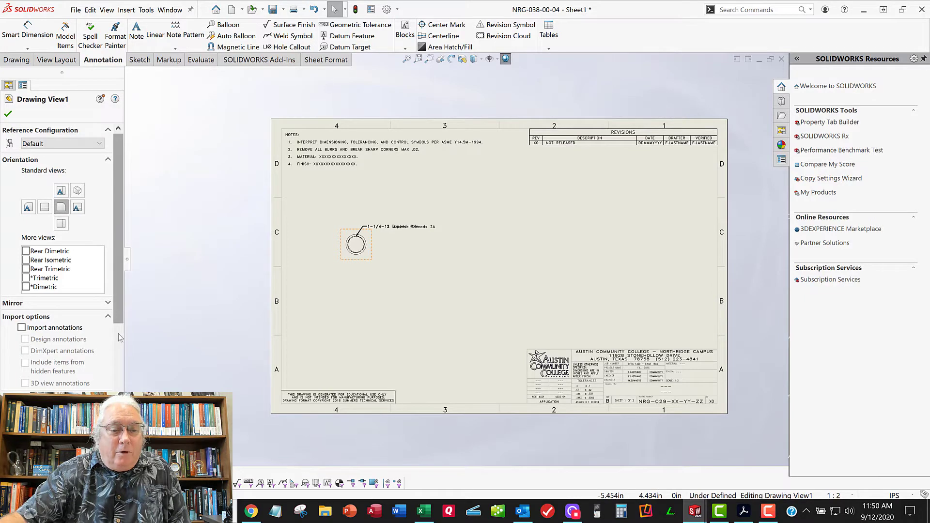
pyautogui.scroll(-3, 41, 369)
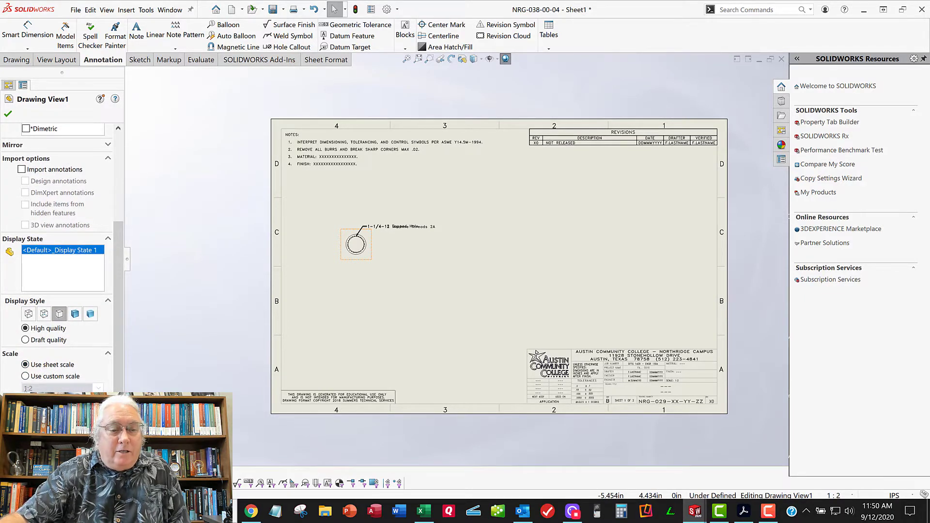
pyautogui.click(8, 114)
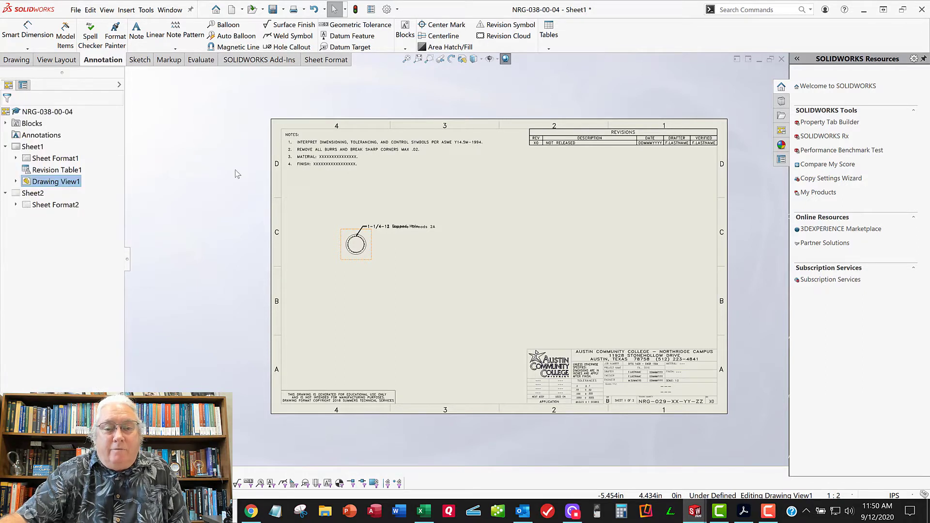
# - Set the scale of Sheet1 to 1:1 without scaling the annotations' position or text height, and check it in the title block
pyautogui.rightClick(27, 149)
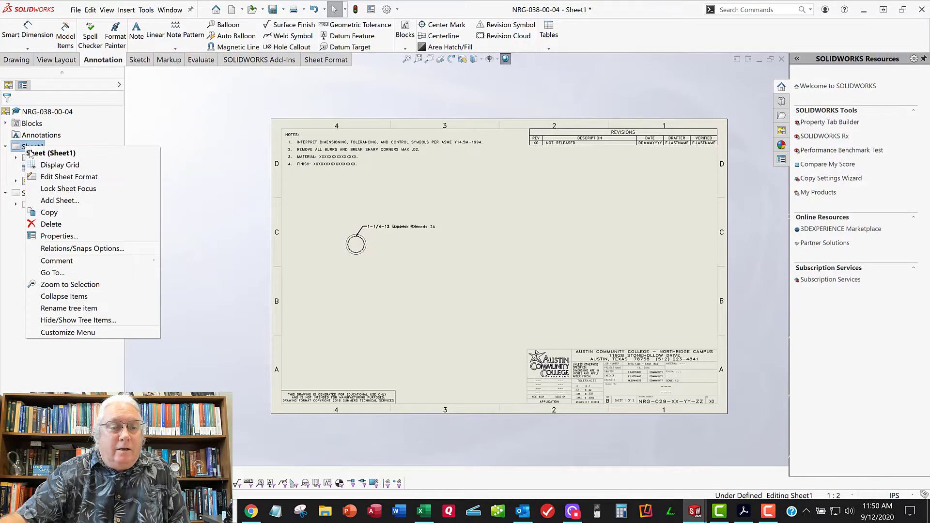
pyautogui.click(189, 202)
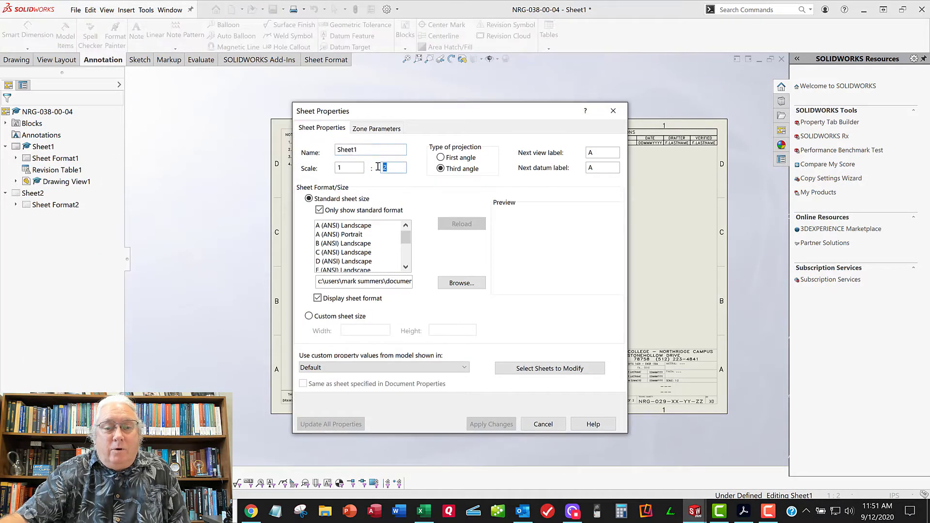
pyautogui.write('1')
pyautogui.click(483, 427)
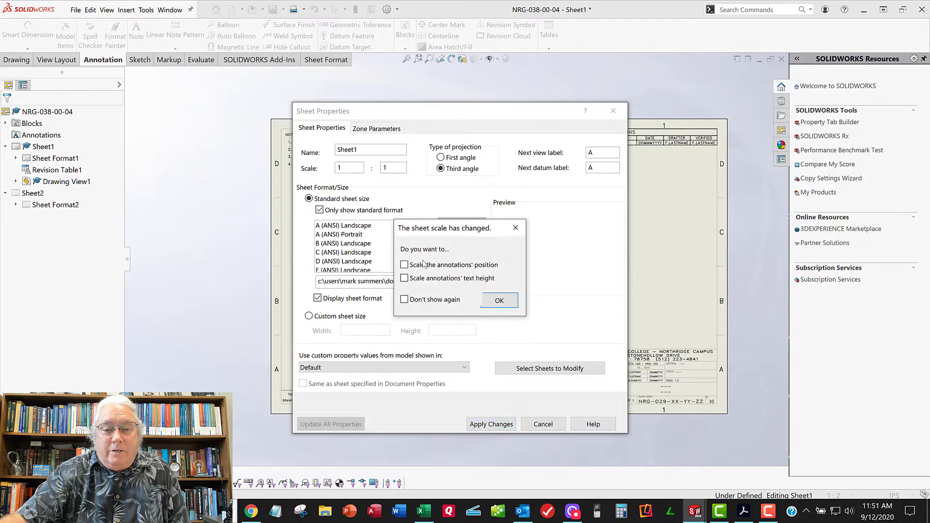
pyautogui.click(499, 301)
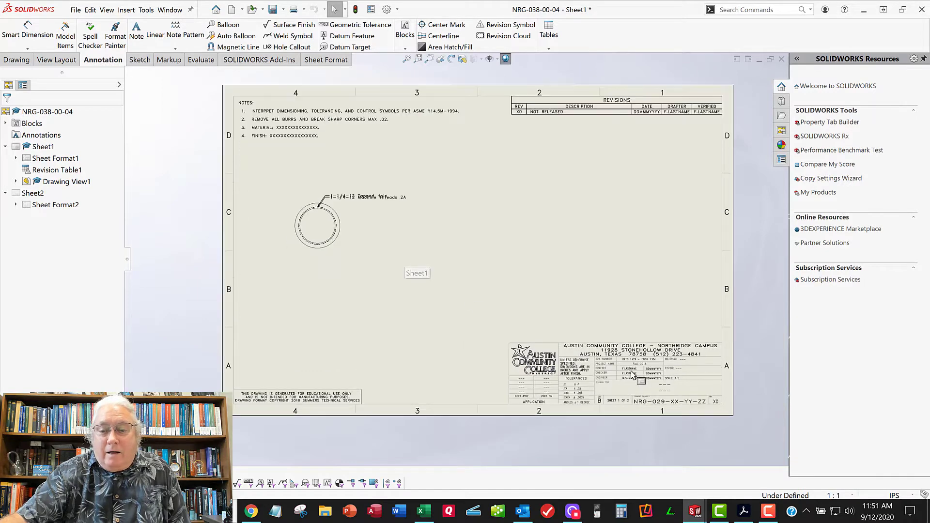
pyautogui.scroll(-5, 644, 385)
pyautogui.scroll(9, 626, 337)
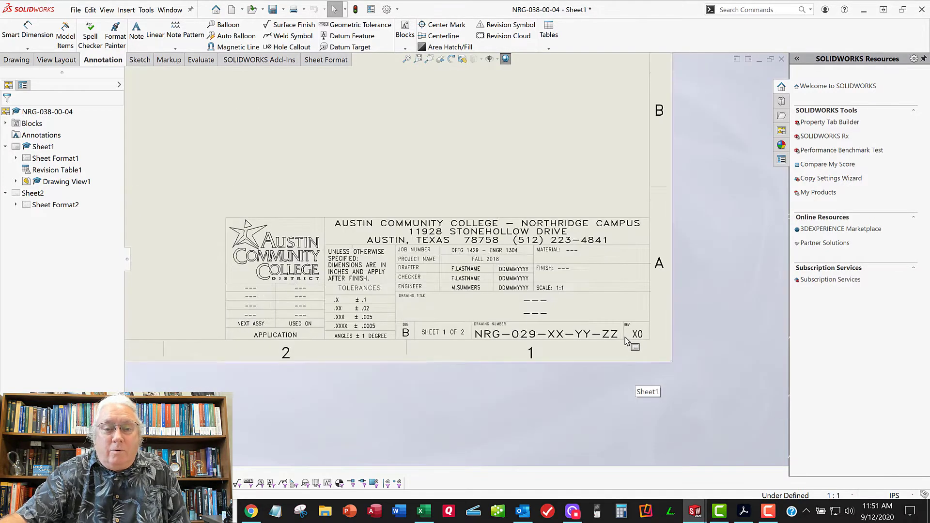
# - Create section view A-A with a vertical cutting line through the end view's centre, place it to that view's right, and move its label slightly lower
pyautogui.moveTo(352, 205)
pyautogui.mouseDown(button='middle')
pyautogui.moveTo(430, 274)
pyautogui.moveTo(436, 263)
pyautogui.mouseUp(button='middle')
pyautogui.scroll(-4, 494, 271)
pyautogui.scroll(2, 414, 264)
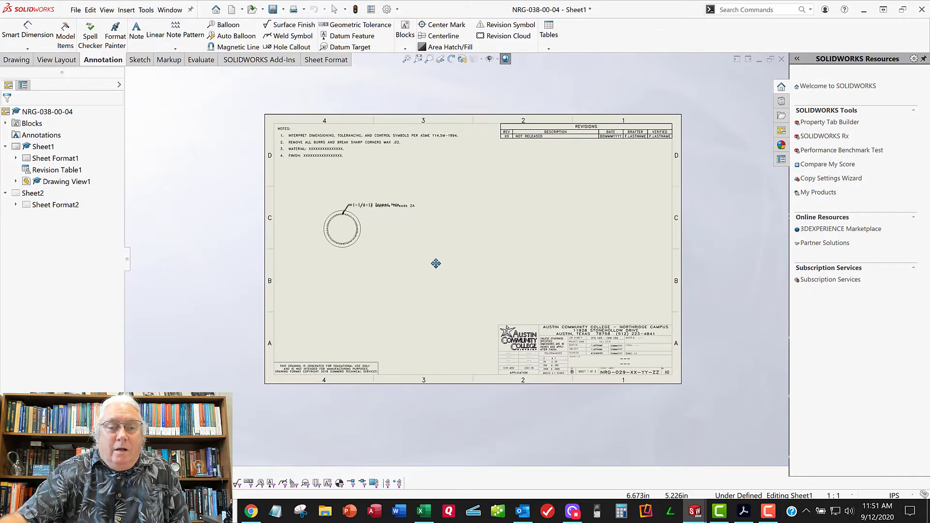
pyautogui.scroll(-1, 406, 243)
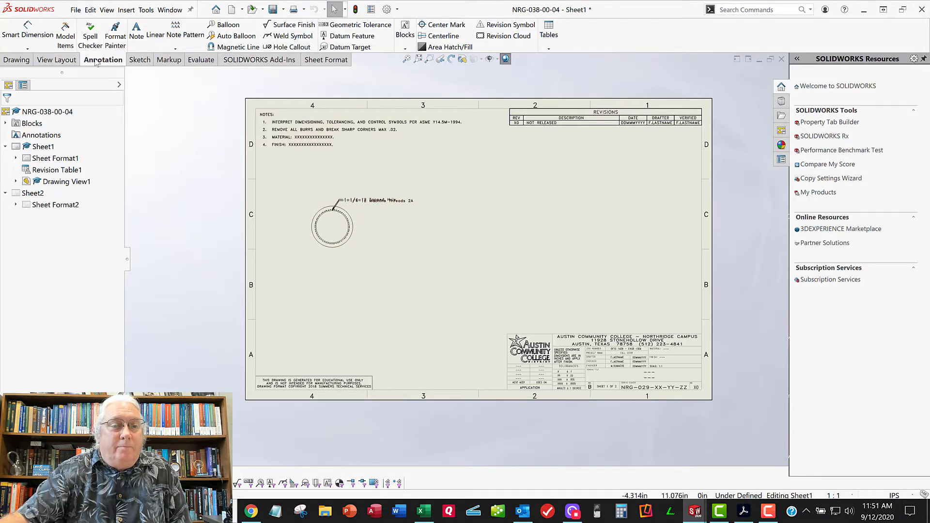
pyautogui.click(55, 60)
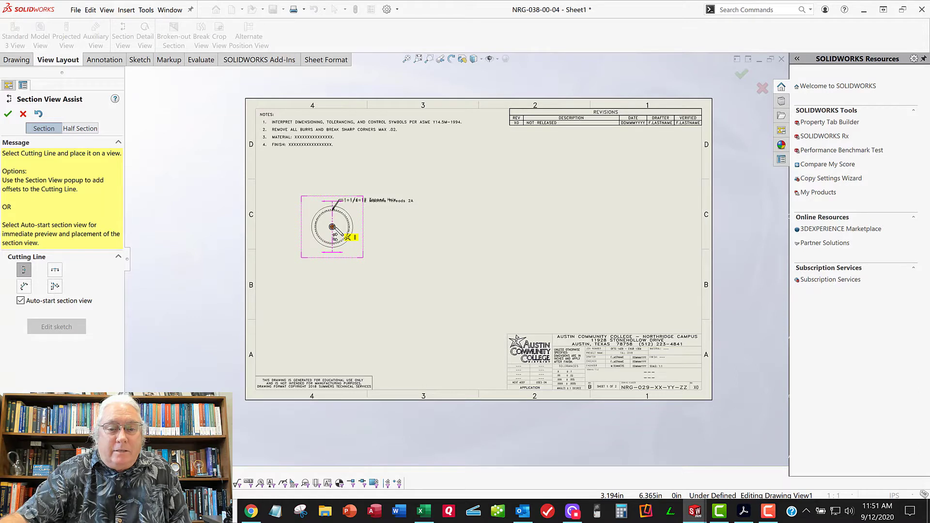
pyautogui.click(332, 227)
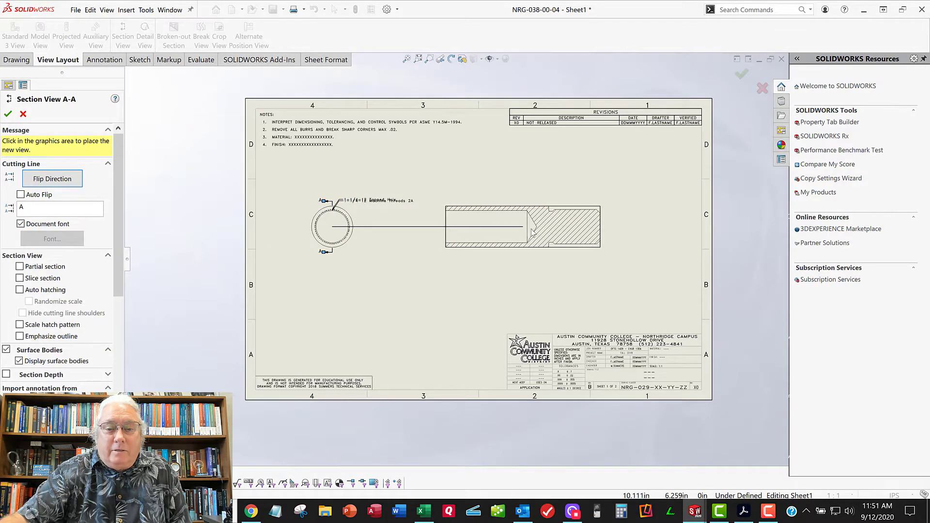
pyautogui.click(531, 229)
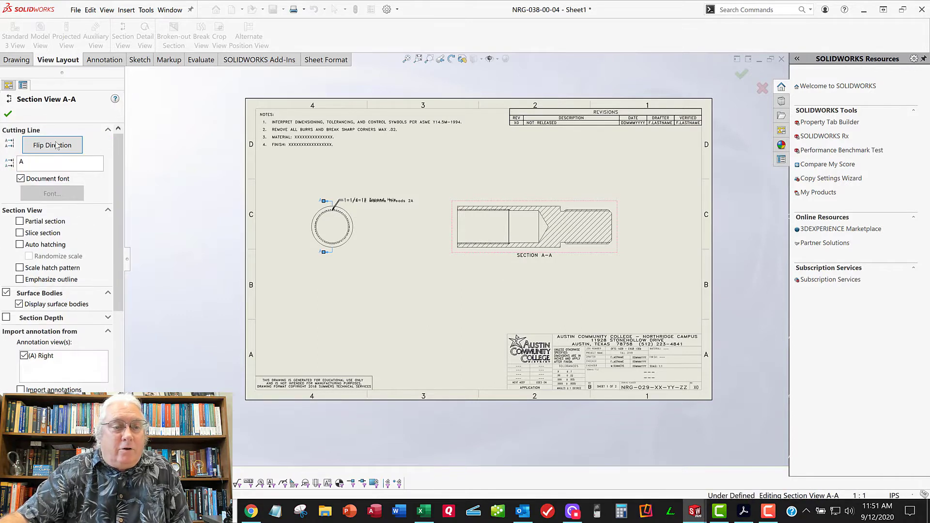
pyautogui.click(8, 114)
pyautogui.moveTo(535, 255); pyautogui.dragTo(533, 274)
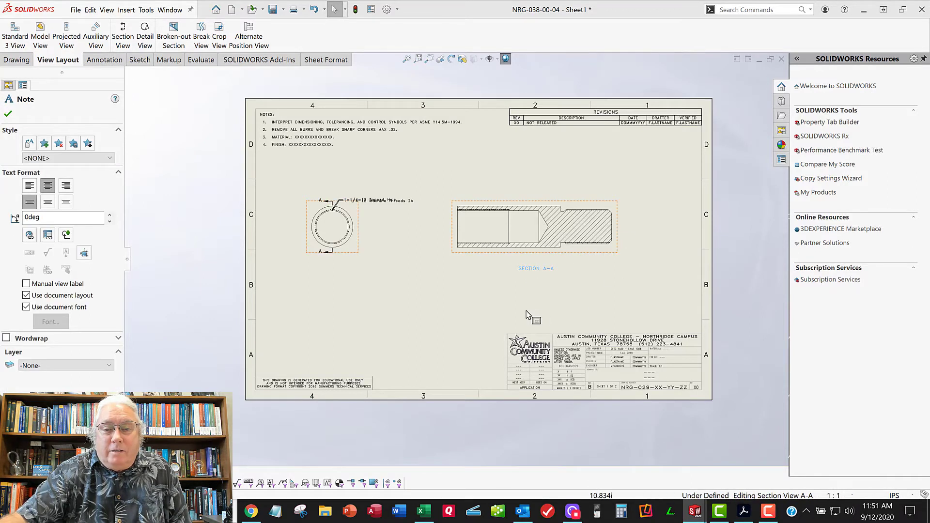
pyautogui.click(512, 289)
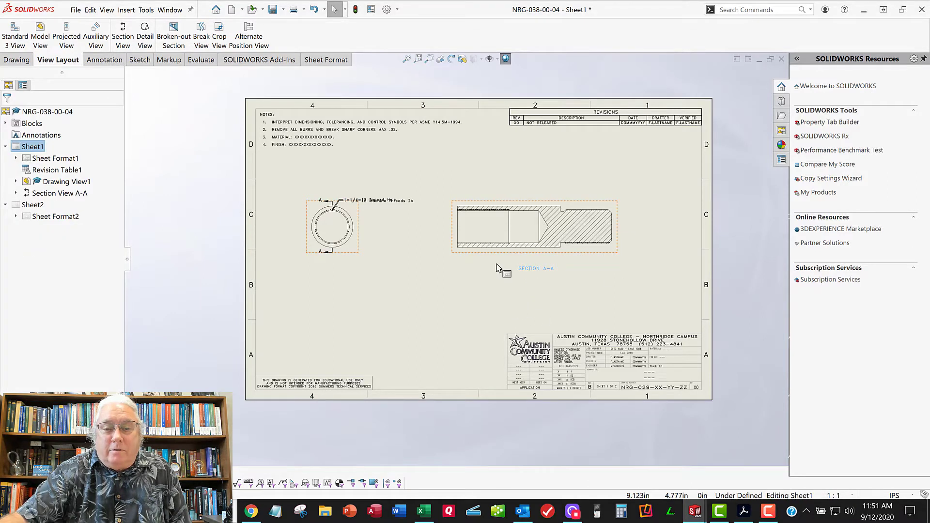
# - Review the properties of section view A-A and examine the thread relief at the part's shoulder
pyautogui.click(459, 254)
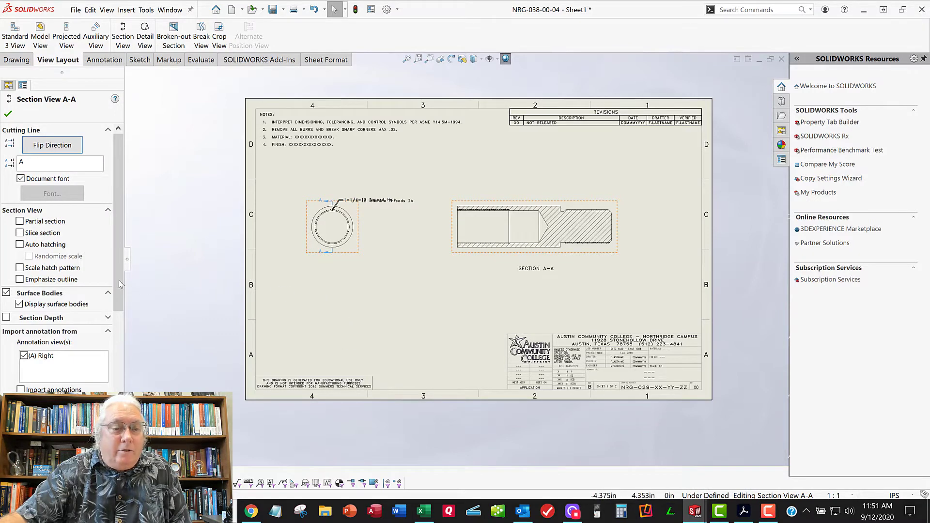
pyautogui.moveTo(120, 302)
pyautogui.mouseDown()
pyautogui.moveTo(129, 333)
pyautogui.moveTo(124, 425)
pyautogui.moveTo(146, 238)
pyautogui.mouseUp()
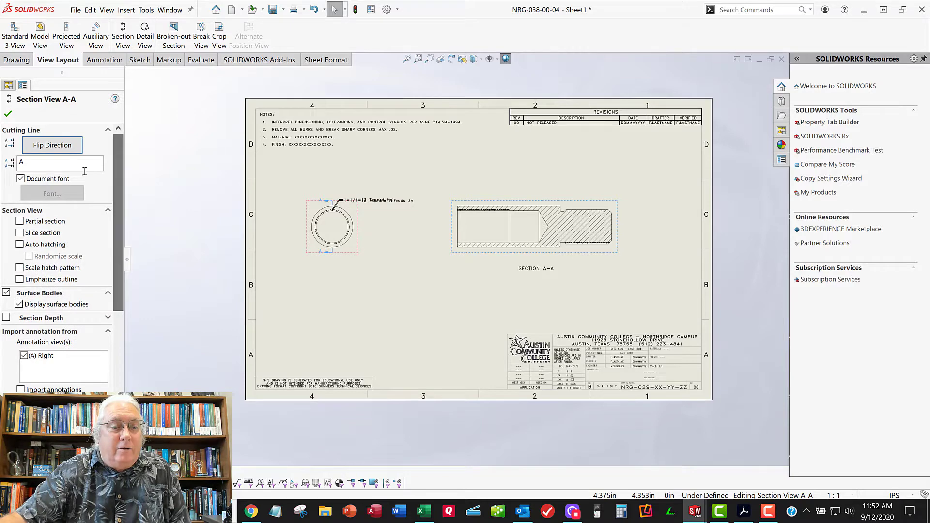
pyautogui.click(8, 114)
pyautogui.scroll(-4, 563, 233)
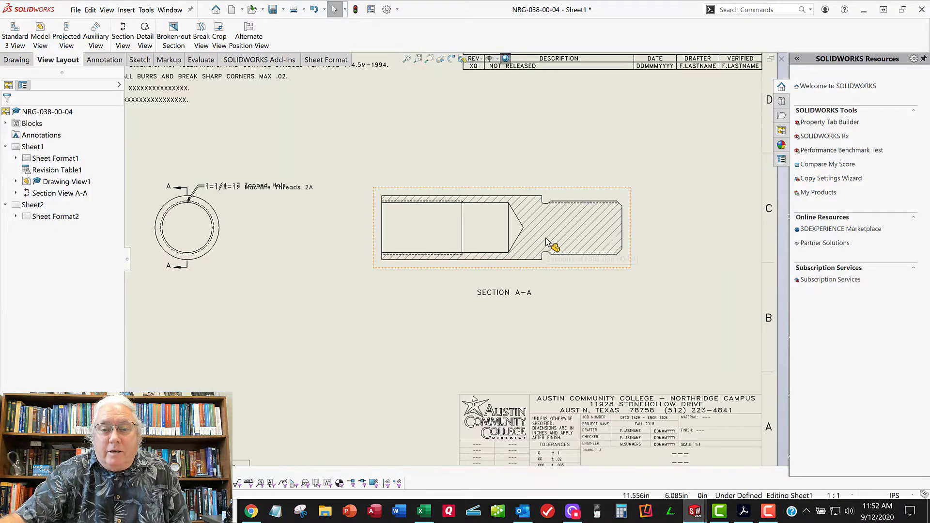
pyautogui.scroll(5, 545, 238)
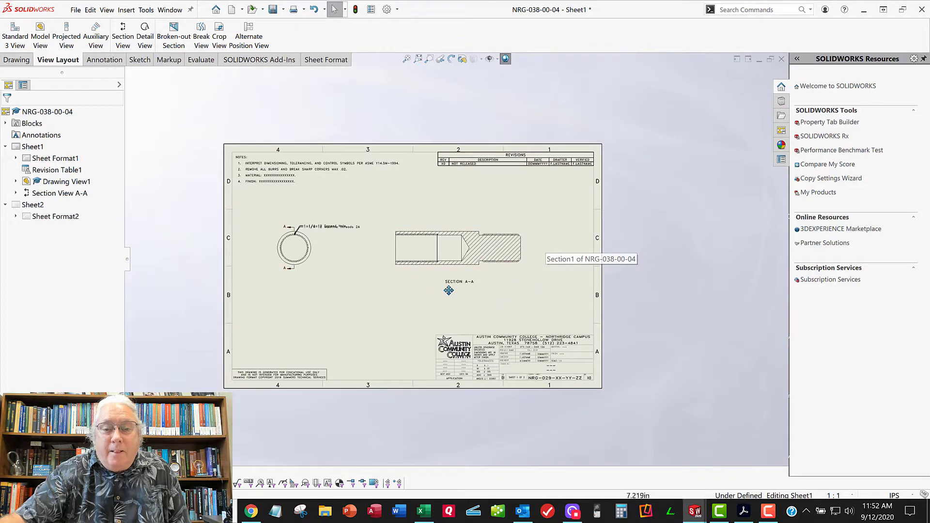
pyautogui.scroll(-3, 431, 281)
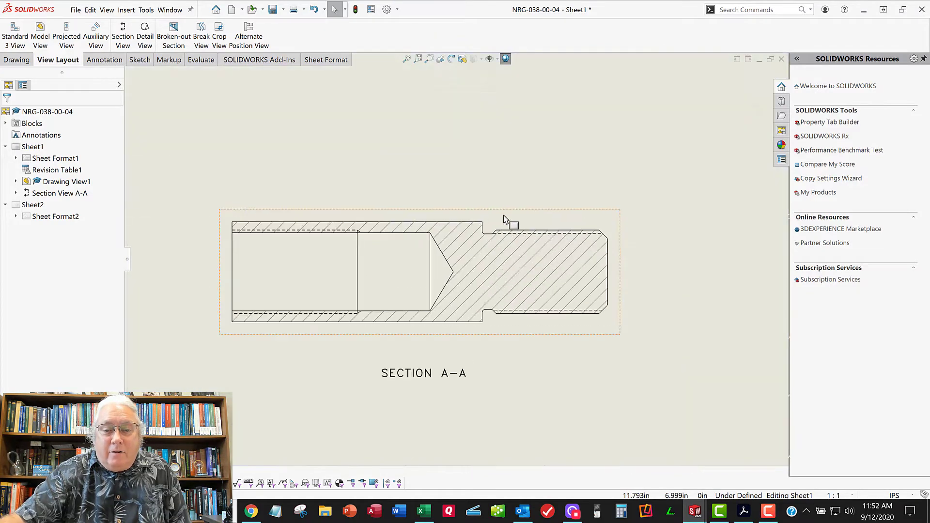
pyautogui.scroll(-3, 521, 240)
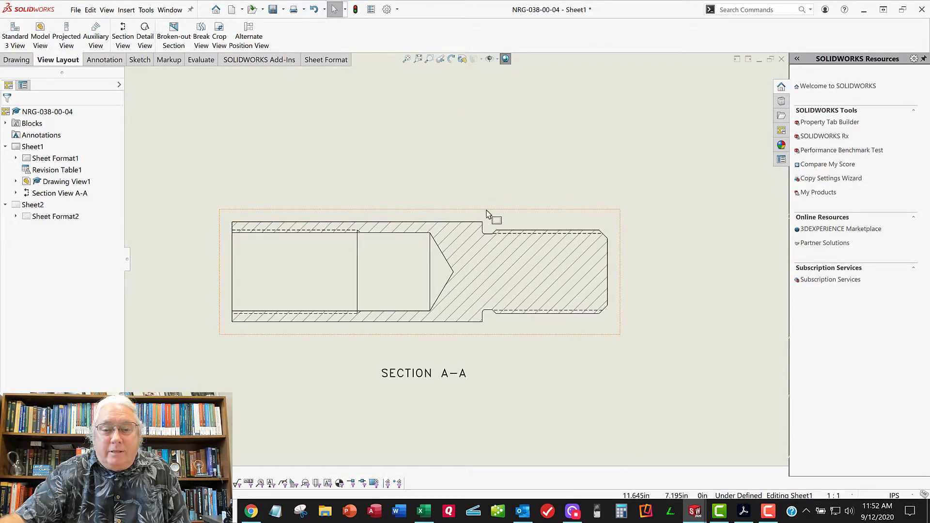
pyautogui.scroll(5, 487, 274)
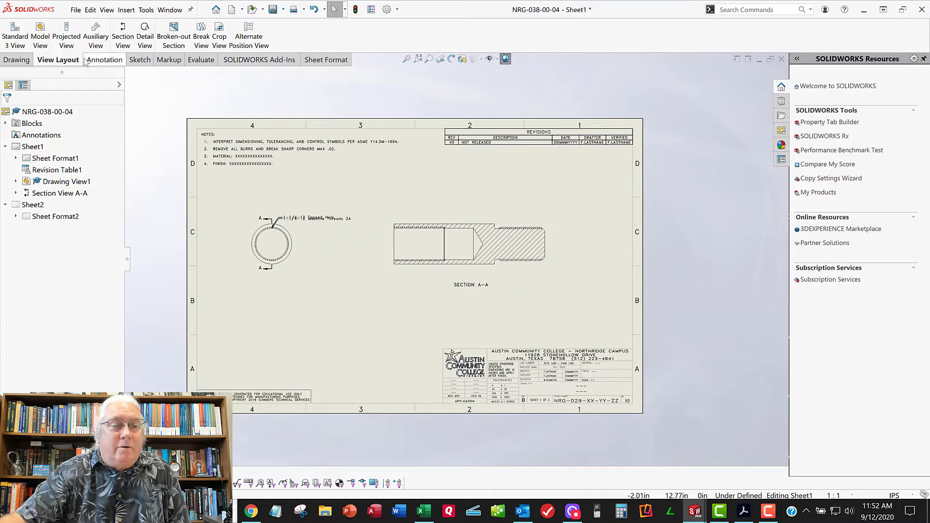
# - Create detail view B of the upper thread relief in section A-A with a circle of about 0.5 in radius, placed below the end view
pyautogui.click(145, 32)
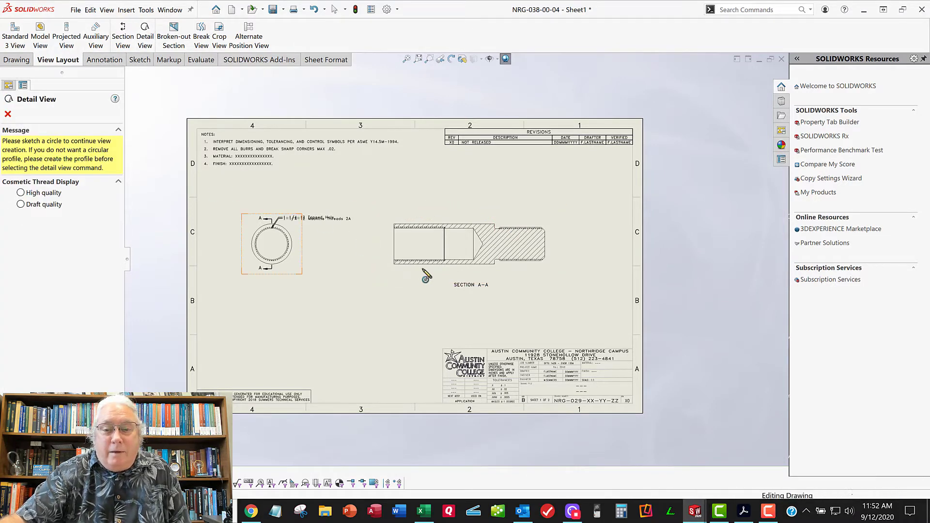
pyautogui.scroll(-5, 499, 232)
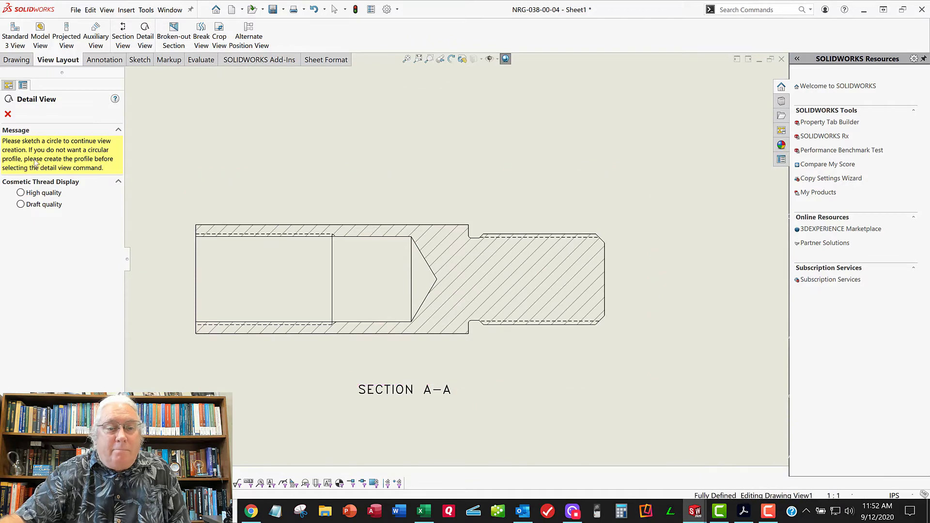
pyautogui.scroll(-4, 439, 242)
pyautogui.scroll(-1, 504, 253)
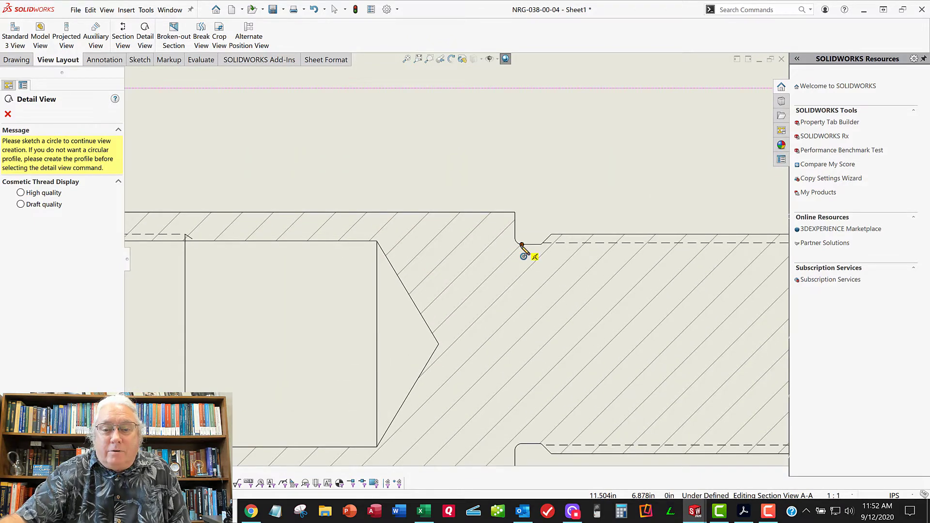
pyautogui.click(522, 245)
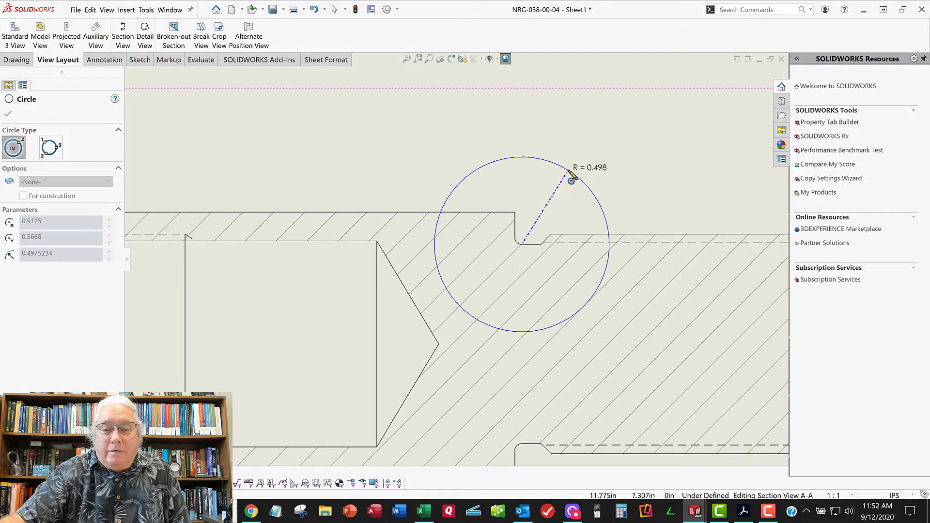
pyautogui.click(572, 179)
pyautogui.scroll(5, 555, 214)
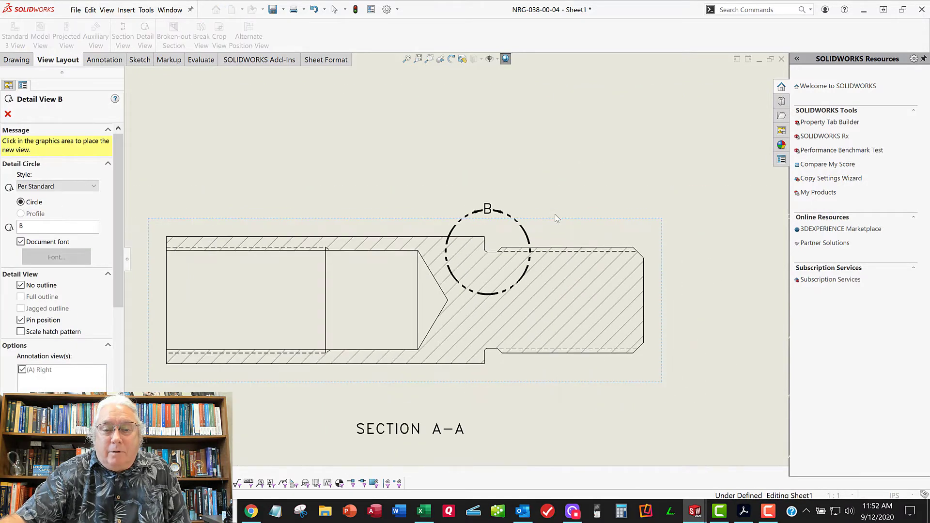
pyautogui.scroll(6, 554, 214)
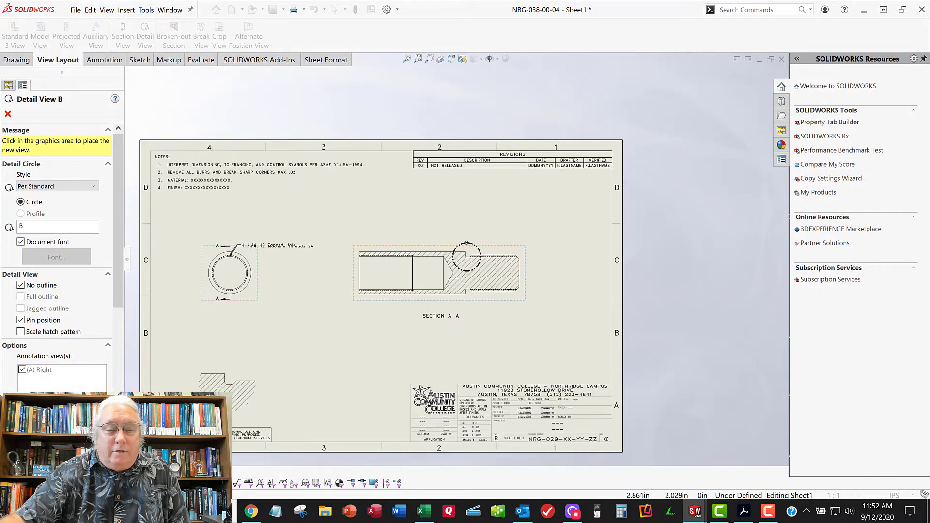
pyautogui.click(263, 377)
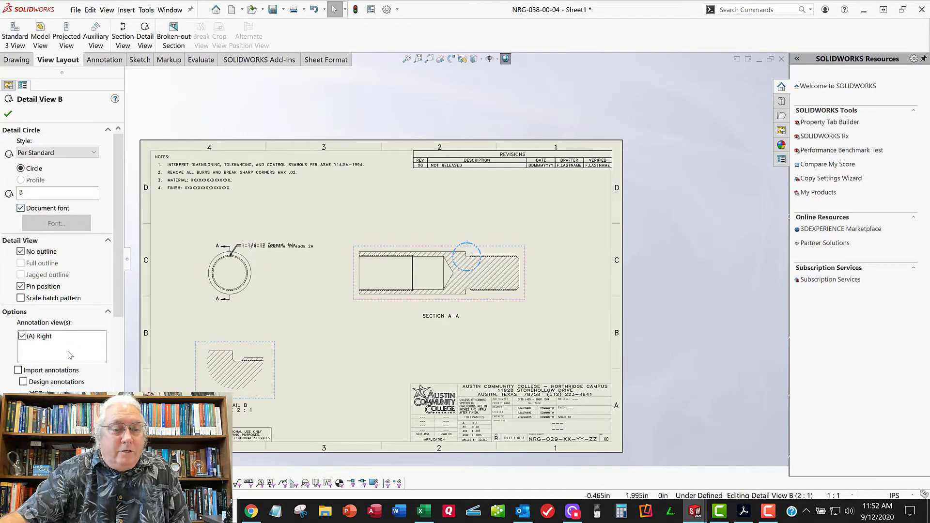
# - Review the display style, 2:1 scale and remaining properties of detail view B, and accept them
pyautogui.scroll(-3, 69, 355)
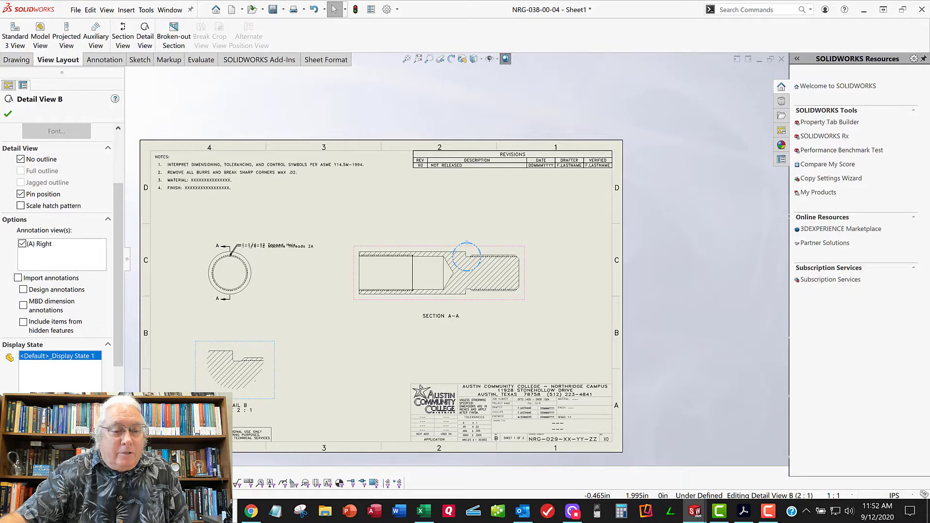
pyautogui.scroll(-5, 62, 359)
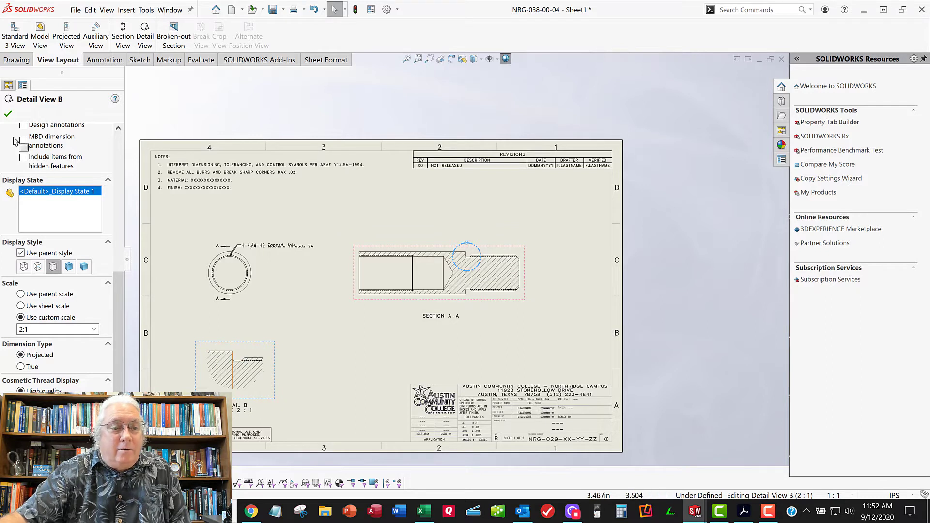
pyautogui.click(8, 114)
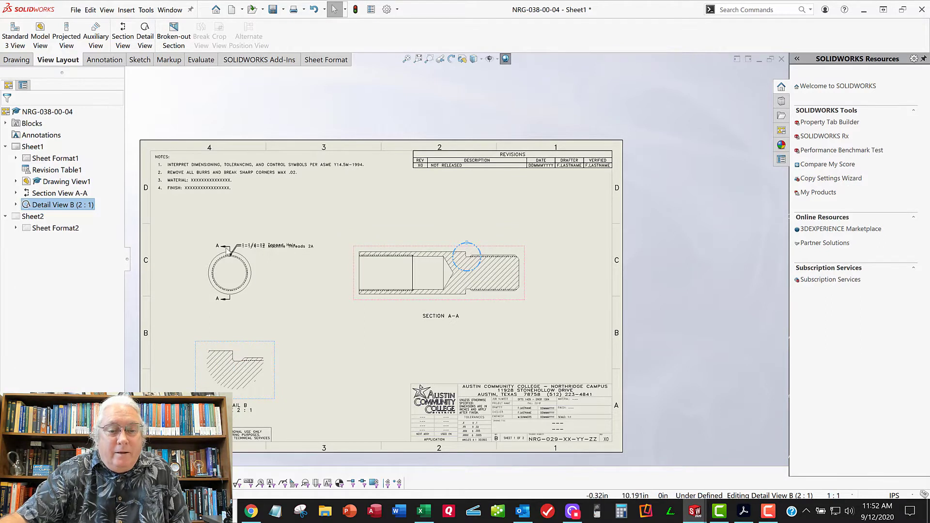
pyautogui.click(331, 342)
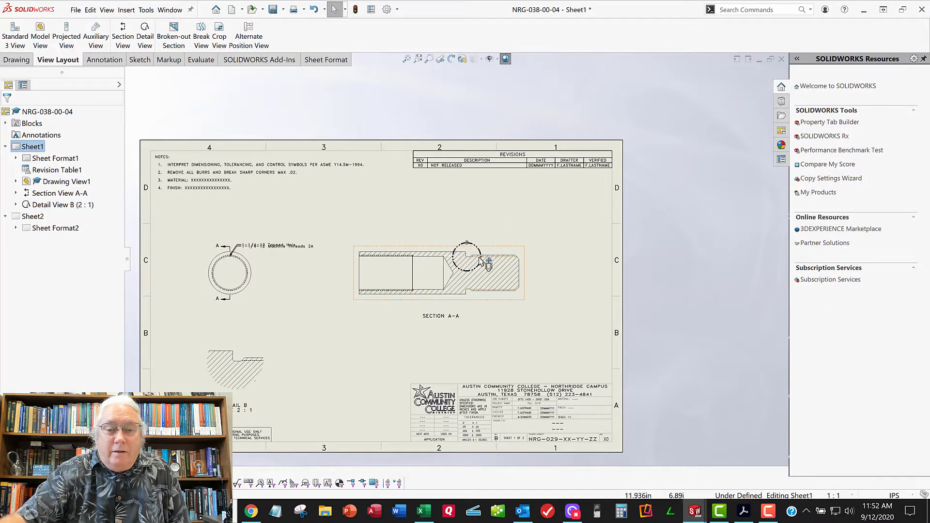
# - Move the label B of the detail circle in section A-A slightly along the circle, away from its highest point
pyautogui.scroll(-4, 480, 262)
pyautogui.click(469, 232)
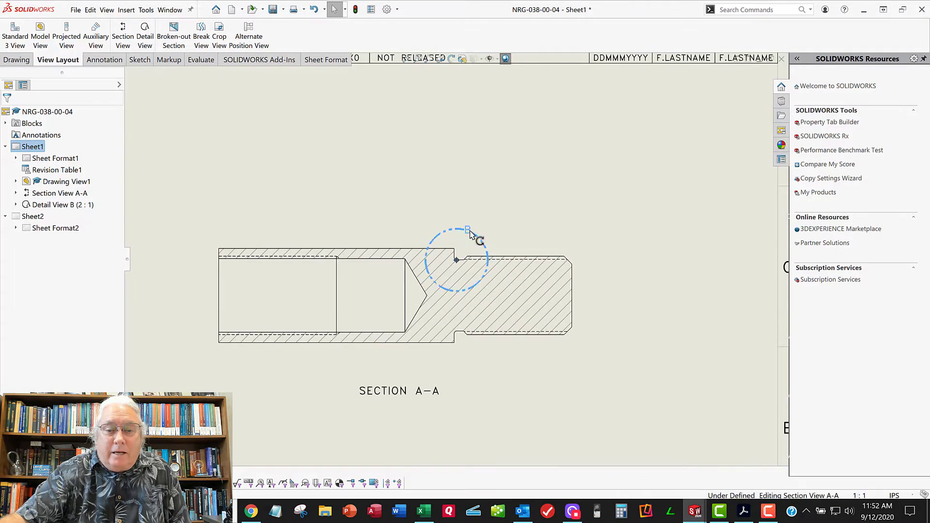
pyautogui.moveTo(470, 233); pyautogui.dragTo(477, 239)
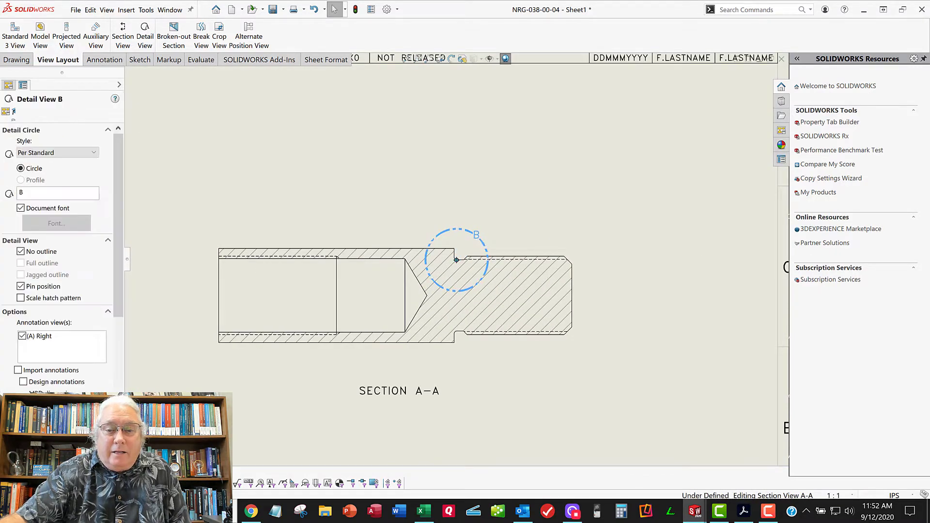
# - Shrink detail circle B in section A-A to about two-thirds of its size so it closely surrounds the upper thread relief
pyautogui.scroll(2, 456, 261)
pyautogui.moveTo(347, 340); pyautogui.dragTo(503, 262, button='middle')
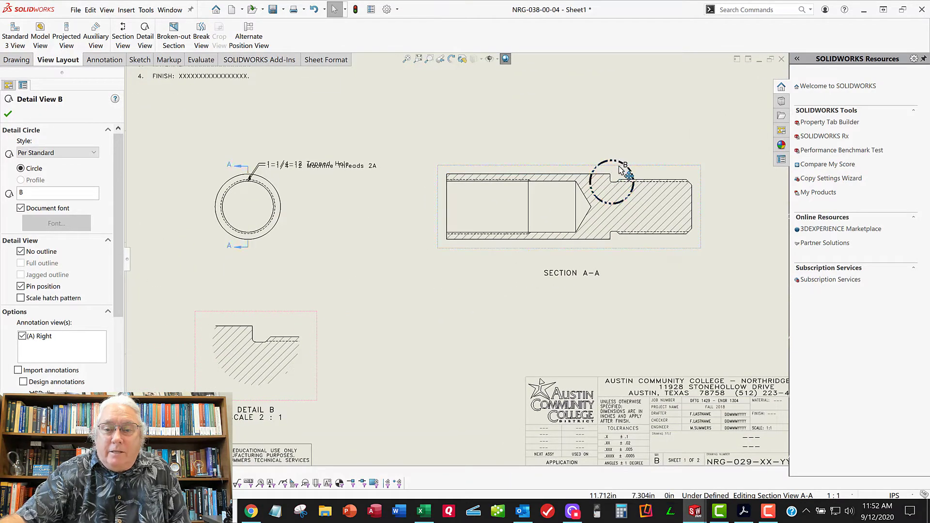
pyautogui.moveTo(623, 167); pyautogui.dragTo(617, 171)
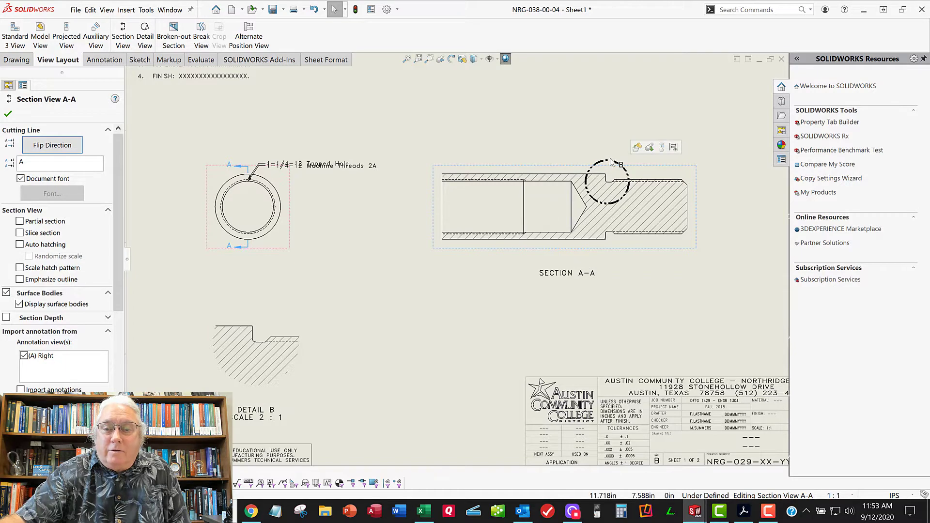
pyautogui.click(639, 148)
pyautogui.click(629, 179)
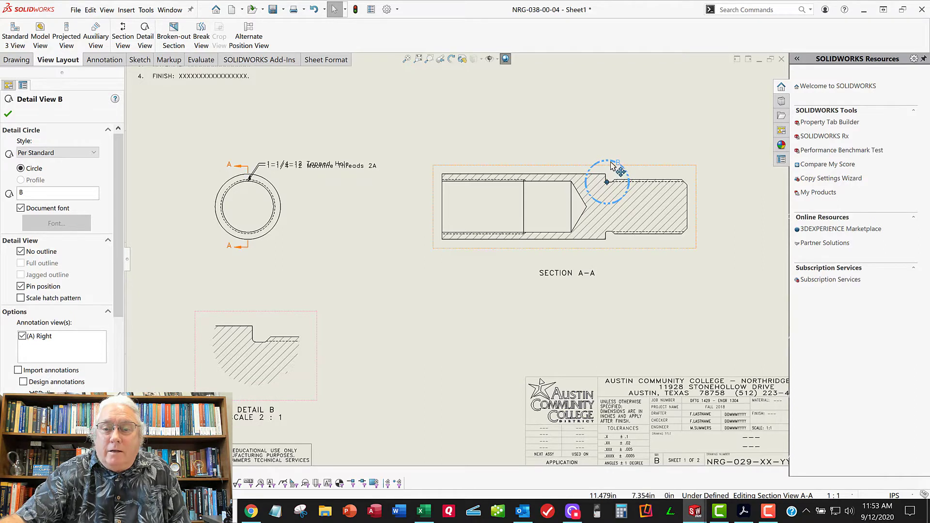
pyautogui.moveTo(607, 167); pyautogui.dragTo(612, 172)
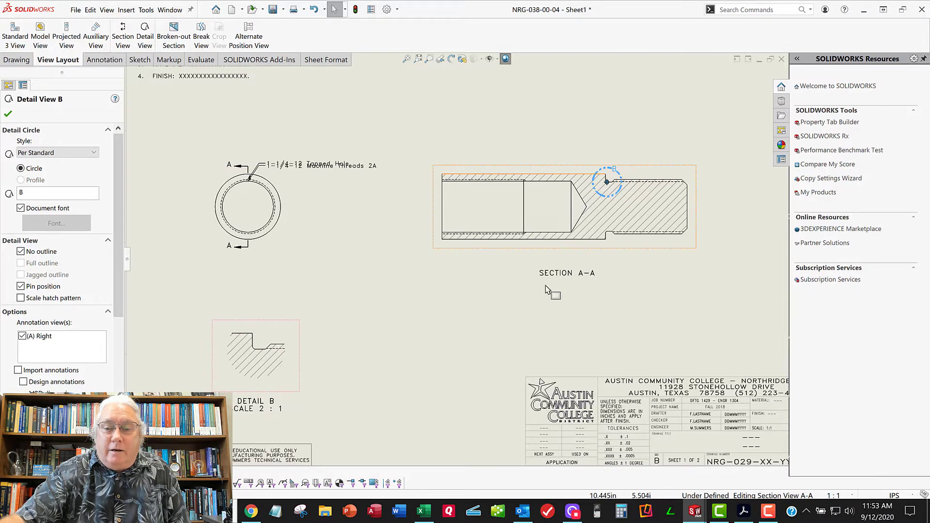
pyautogui.click(616, 300)
# - Move the end view's "1-1/4-12 Machine Threads 2A" note up, clear of the overlapping "1-1/4-12 Tapped Hole" note
pyautogui.moveTo(366, 338)
pyautogui.mouseDown(button='middle')
pyautogui.moveTo(371, 349)
pyautogui.moveTo(353, 365)
pyautogui.mouseUp(button='middle')
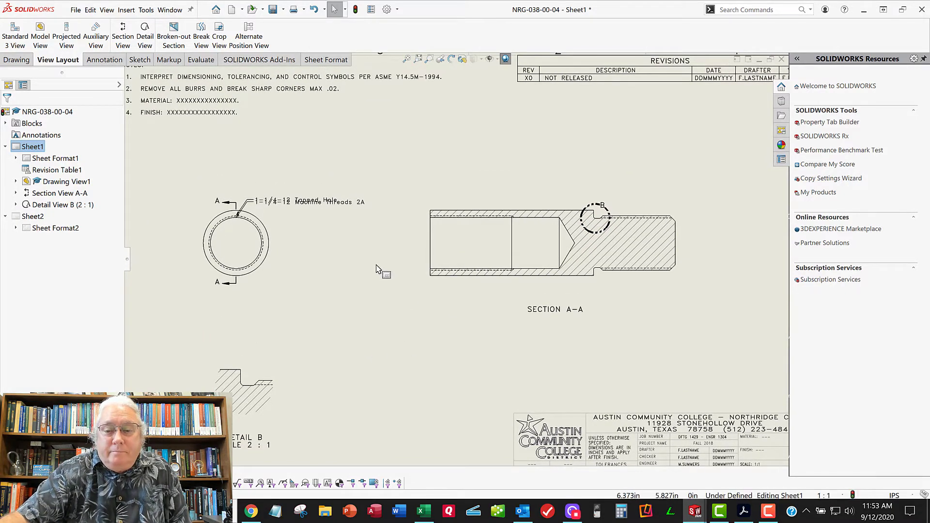
pyautogui.scroll(-1, 305, 203)
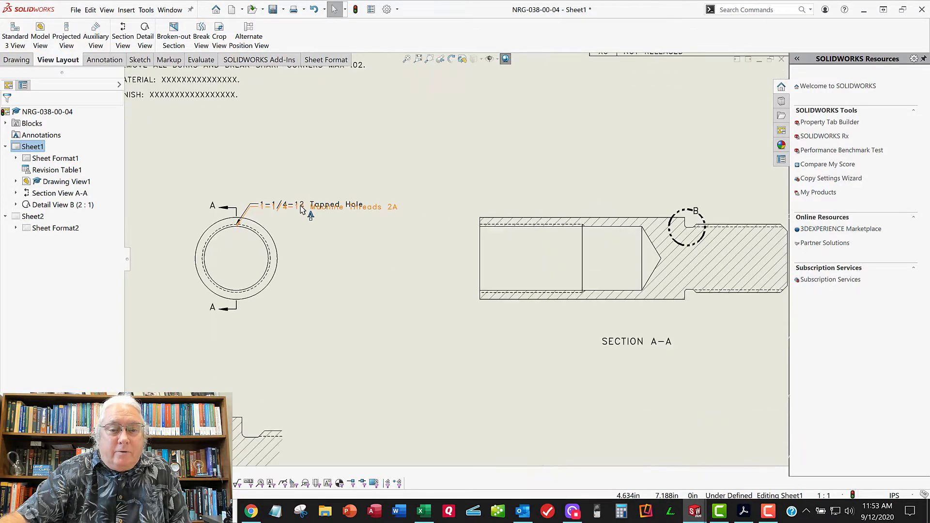
pyautogui.moveTo(314, 207); pyautogui.dragTo(333, 180)
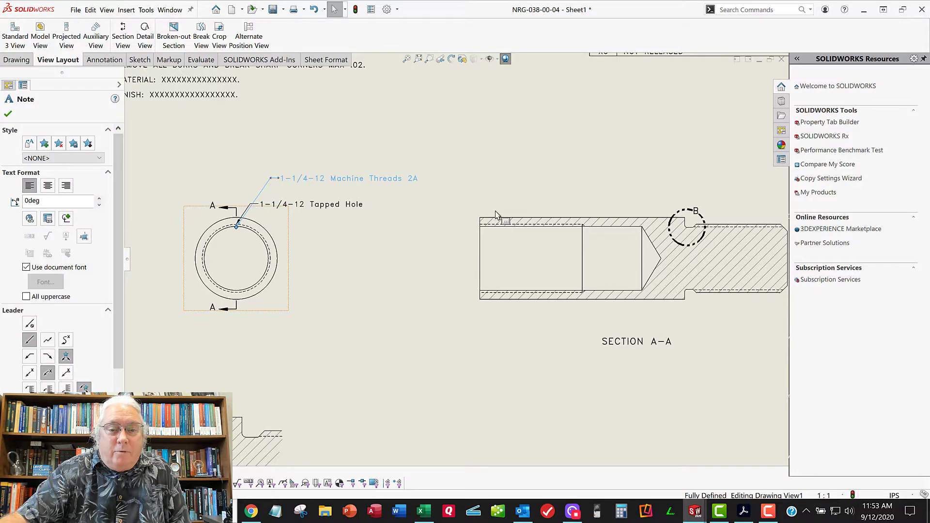
pyautogui.click(350, 224)
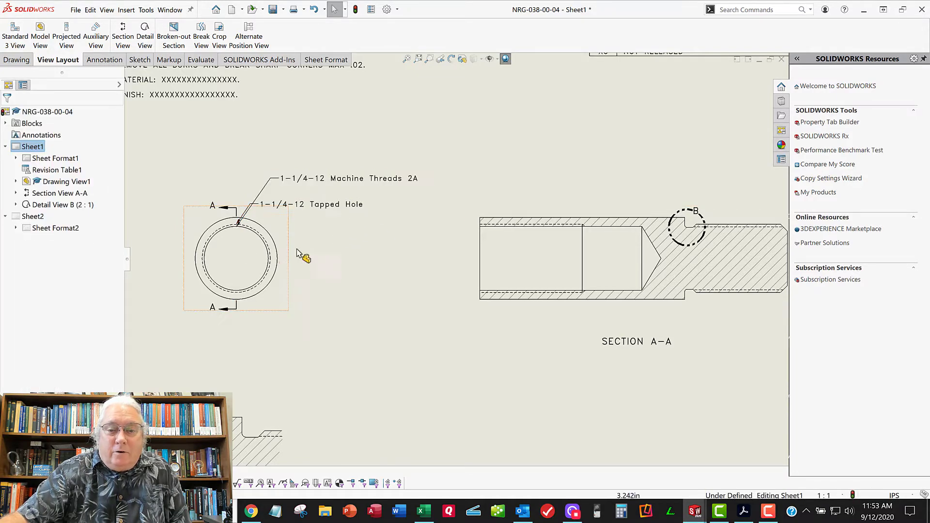
# - Transfer the "1-1/4-12 Machine Threads 2A" note from the end view to section A-A, placing it above the externally threaded end
pyautogui.scroll(3, 450, 308)
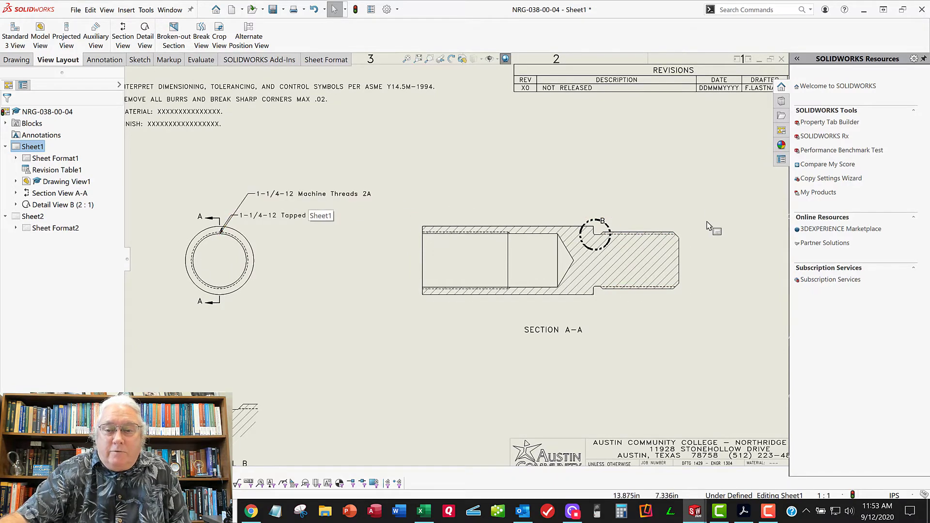
pyautogui.click(315, 193)
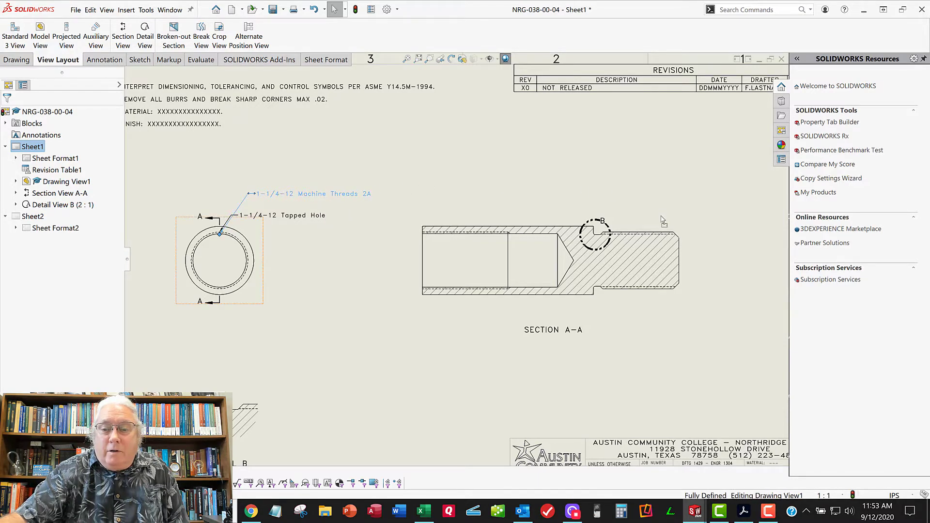
pyautogui.keyDown('shift'); pyautogui.moveTo(648, 226); pyautogui.dragTo(694, 195); pyautogui.keyUp('shift')
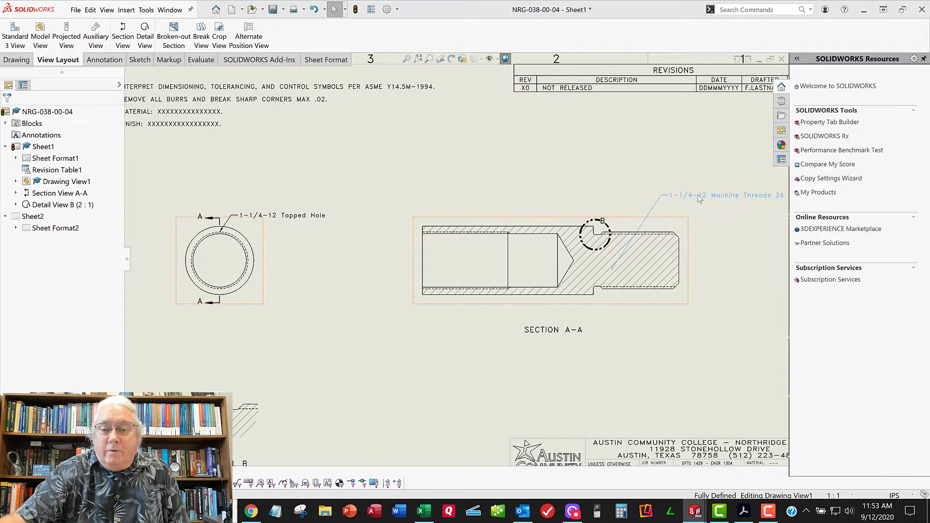